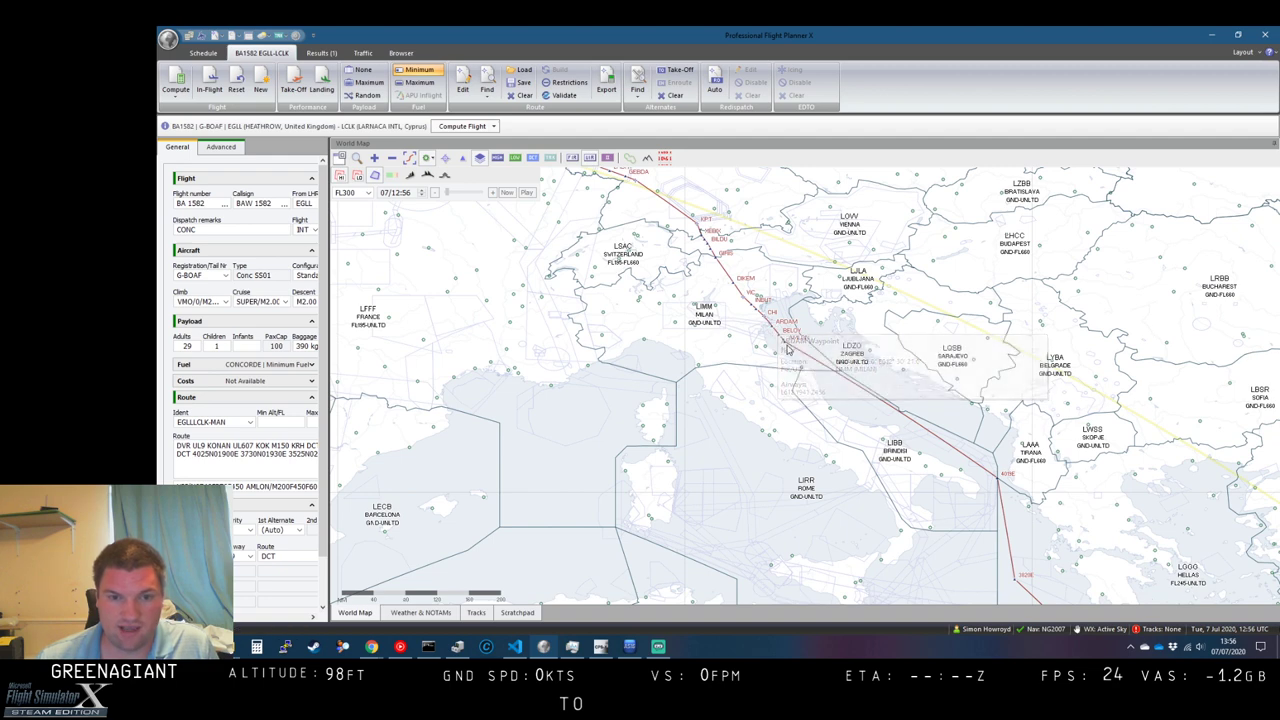
# Trace the planned route on the world map from AMLON across the Mediterranean to Larnaca
pyautogui.moveTo(770, 331)
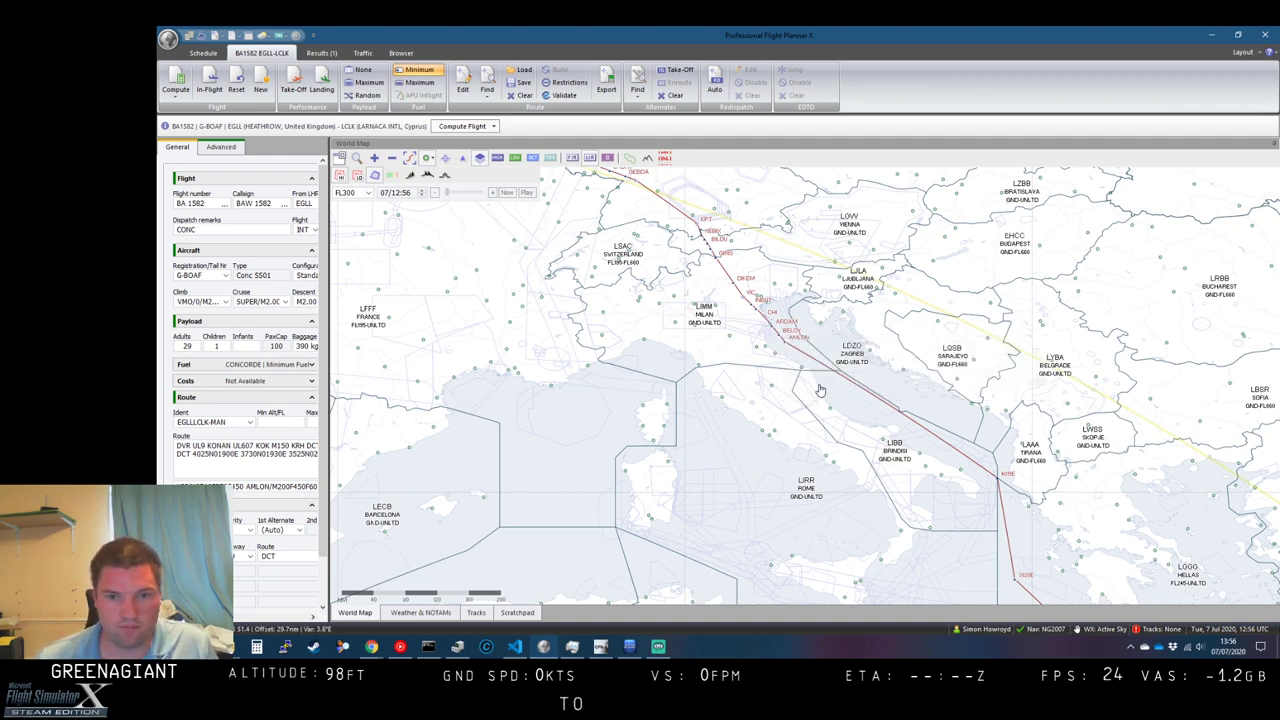
pyautogui.moveTo(850, 380); pyautogui.dragTo(637, 278)
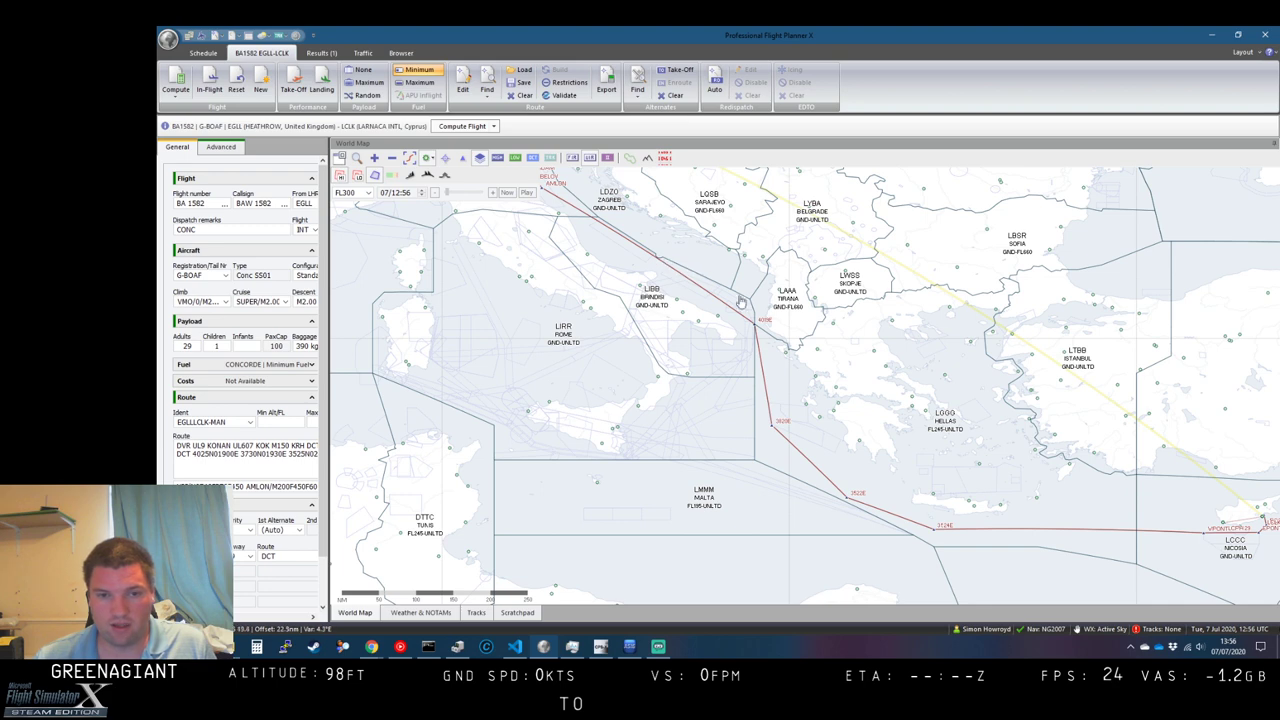
pyautogui.moveTo(924, 517); pyautogui.dragTo(734, 408)
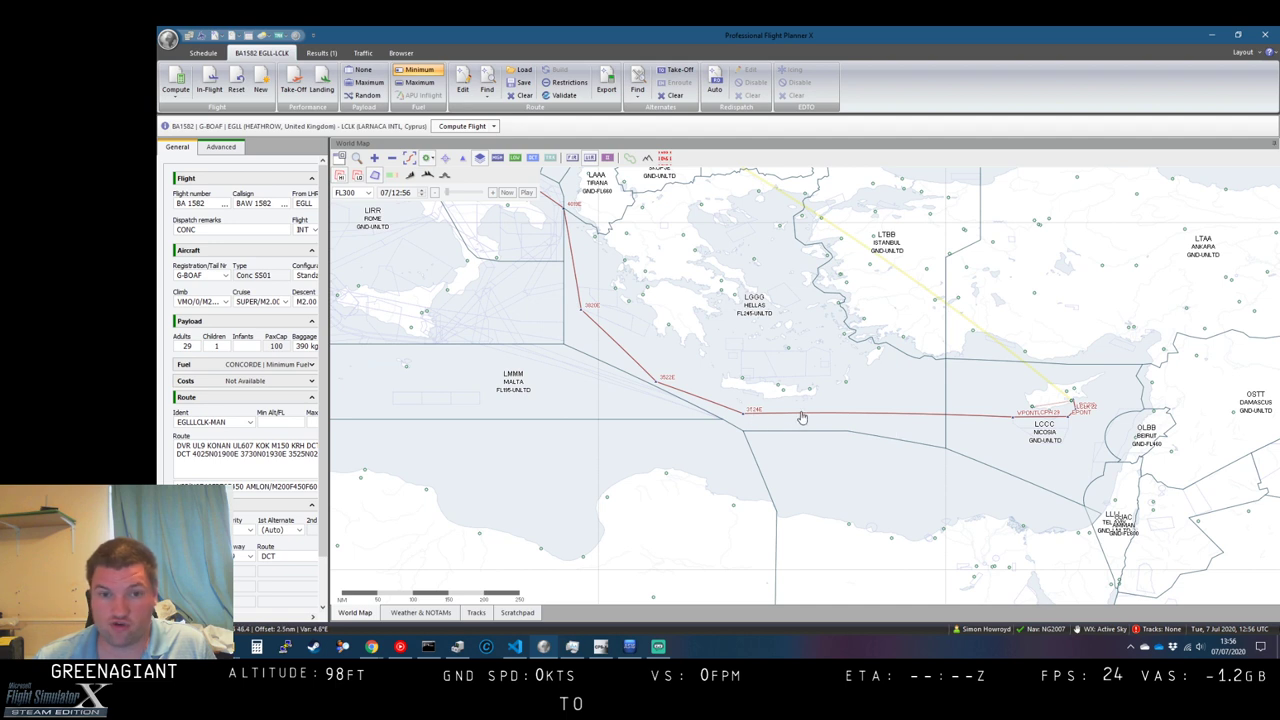
pyautogui.moveTo(800, 418); pyautogui.dragTo(660, 398)
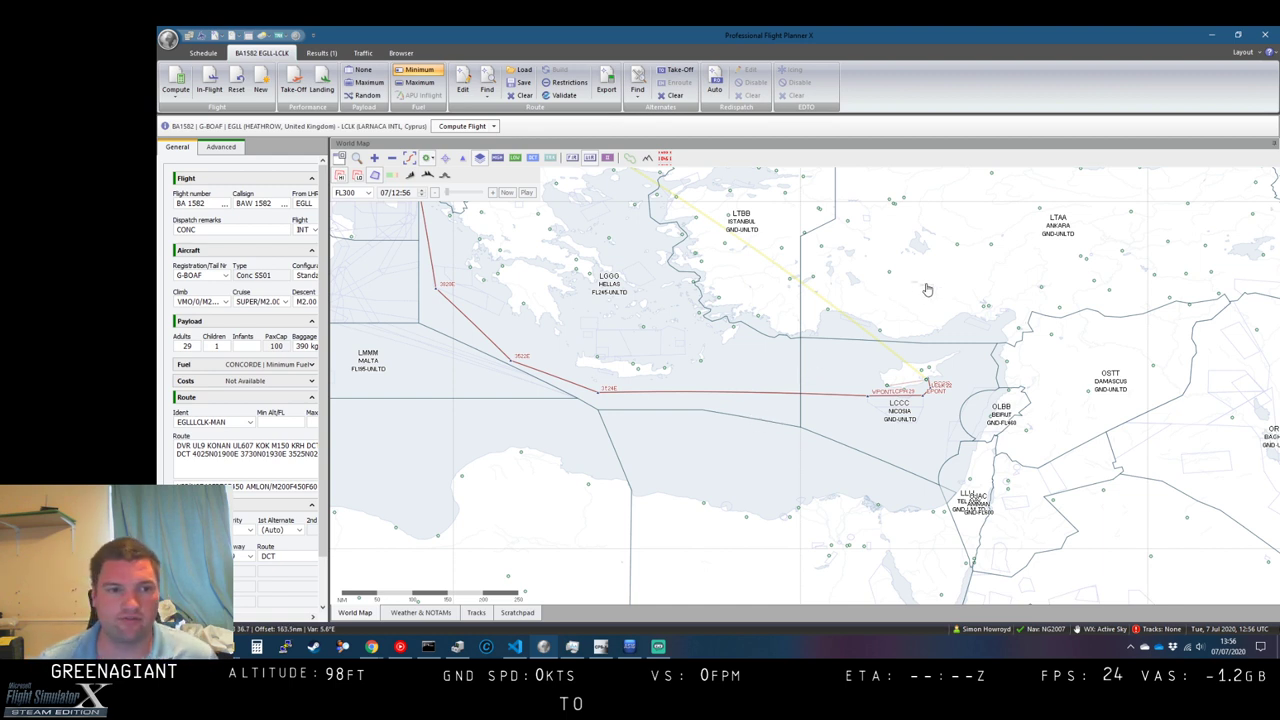
pyautogui.moveTo(330, 288); pyautogui.dragTo(745, 291)
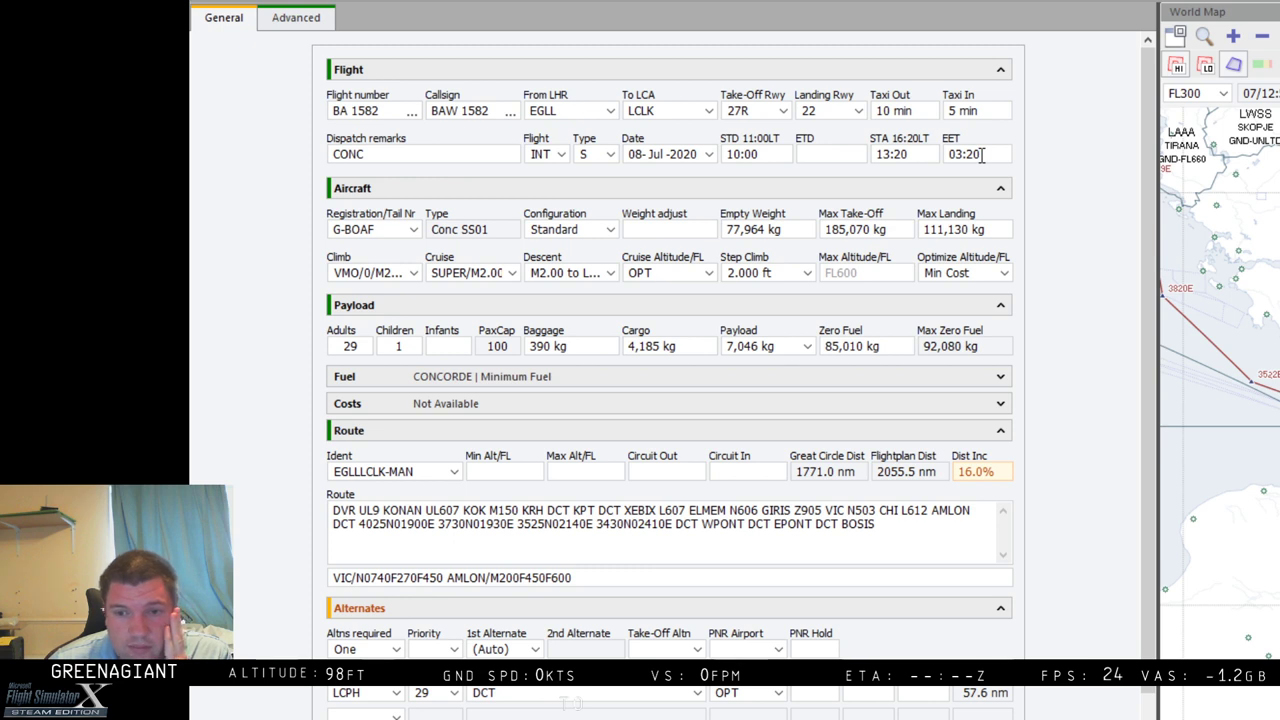
pyautogui.scroll(-2, 1235, 222)
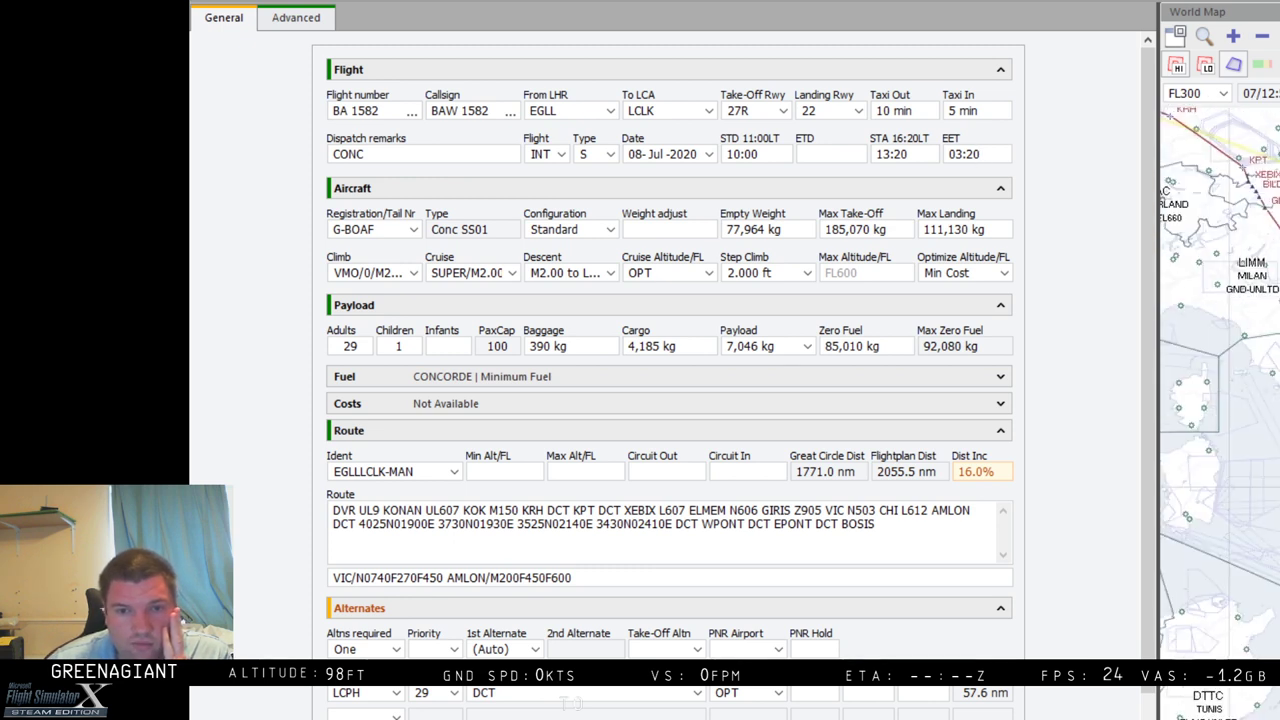
pyautogui.scroll(2, 1240, 222)
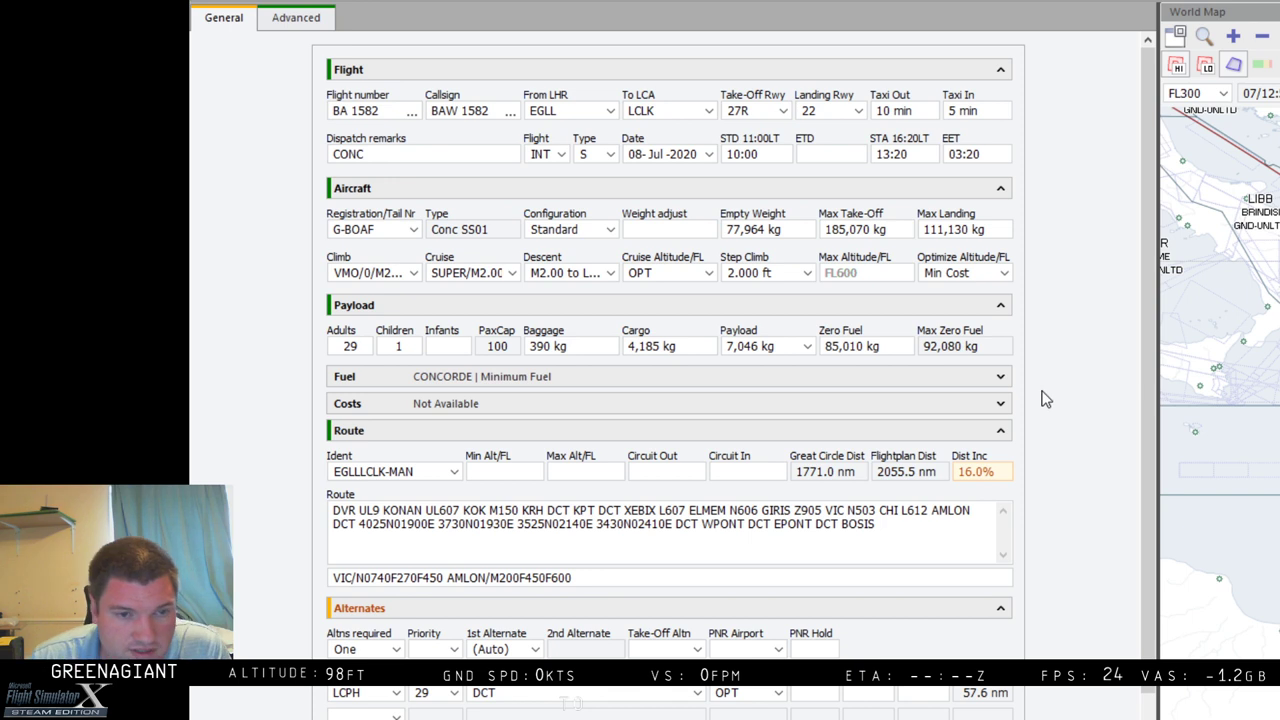
# Inspect the flight's fuel policy settings, and collapse the Fuel section again
pyautogui.click(935, 382)
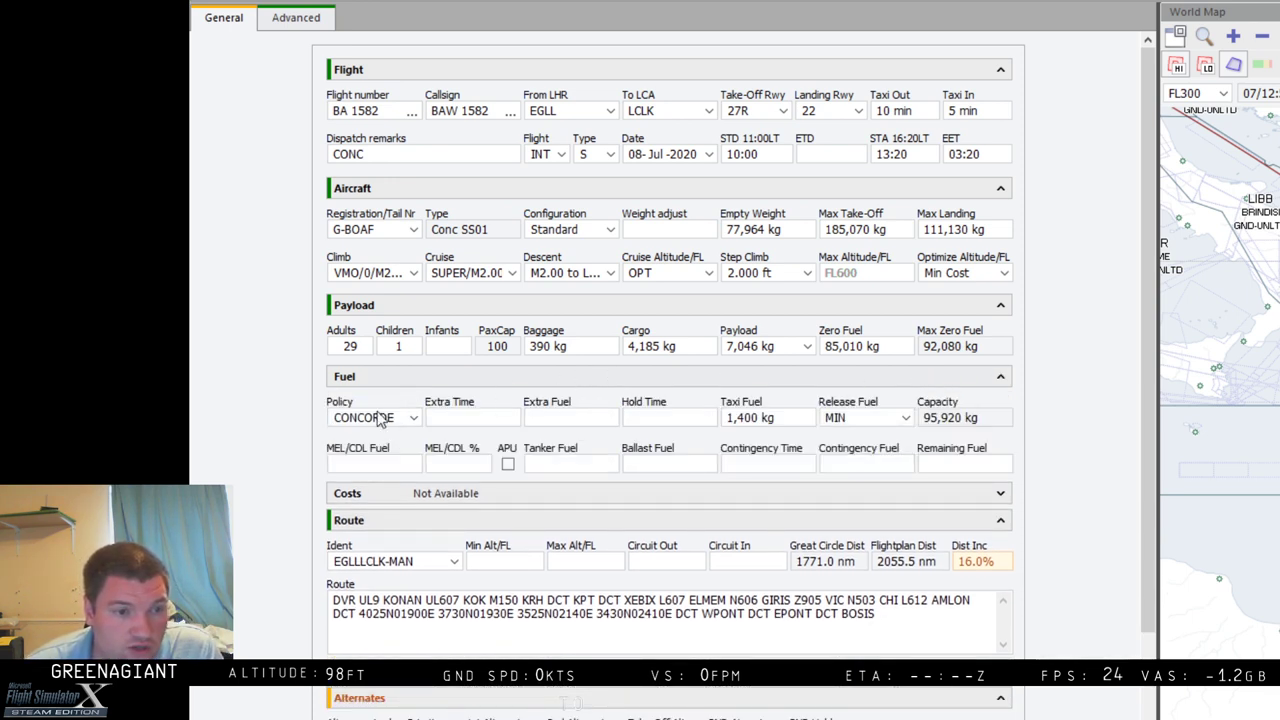
pyautogui.click(409, 376)
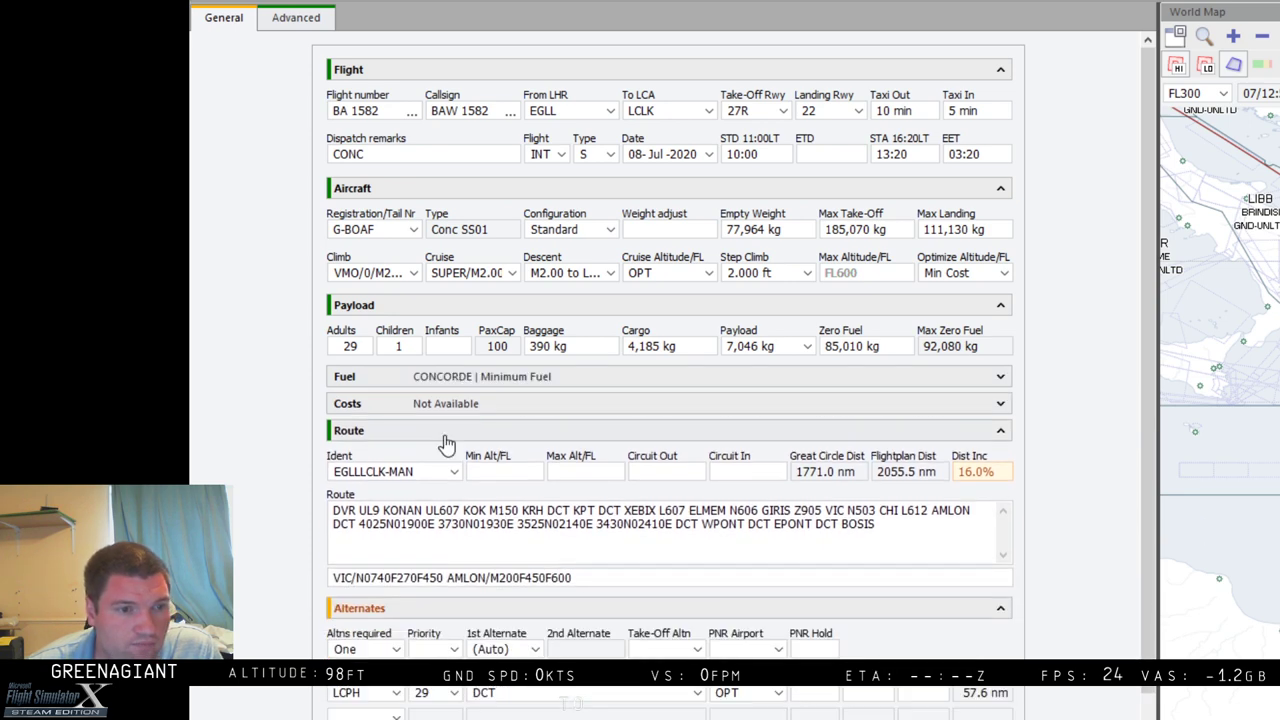
pyautogui.click(446, 406)
pyautogui.click(446, 406)
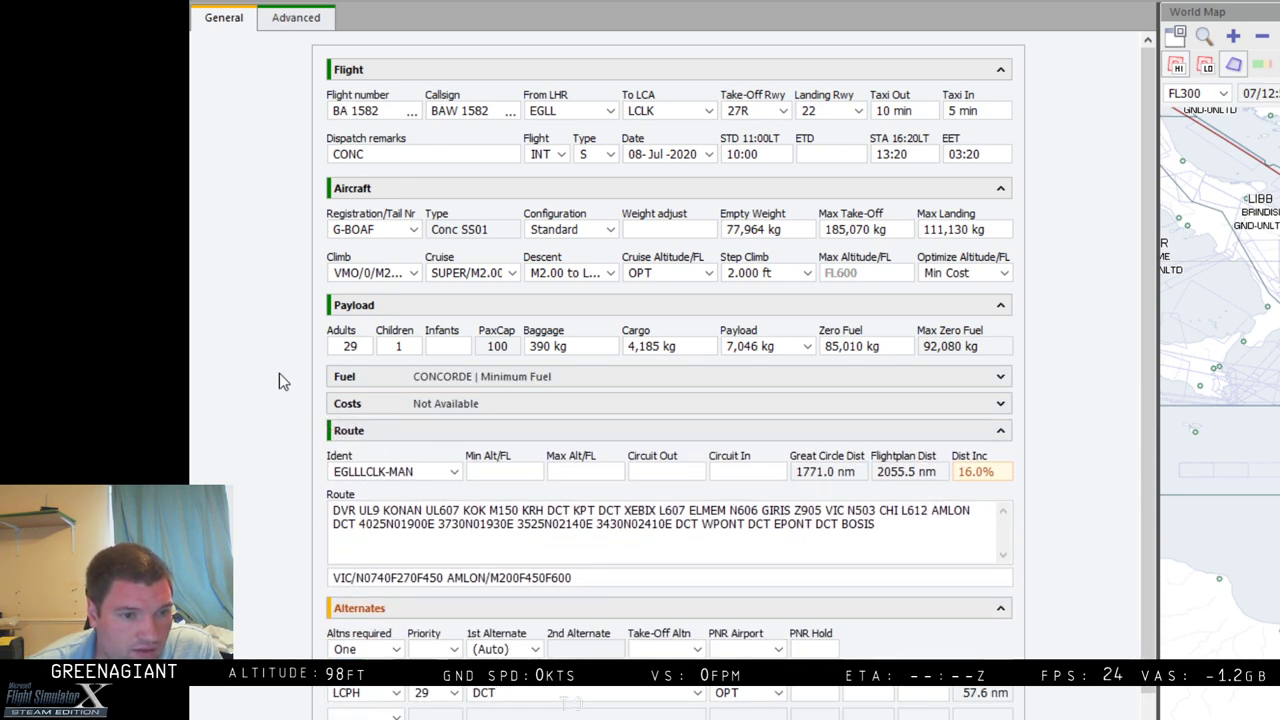
# Locate the XEBIX waypoint in the route text and examine the route around and beyond it on the world map
pyautogui.scroll(-1, 378, 436)
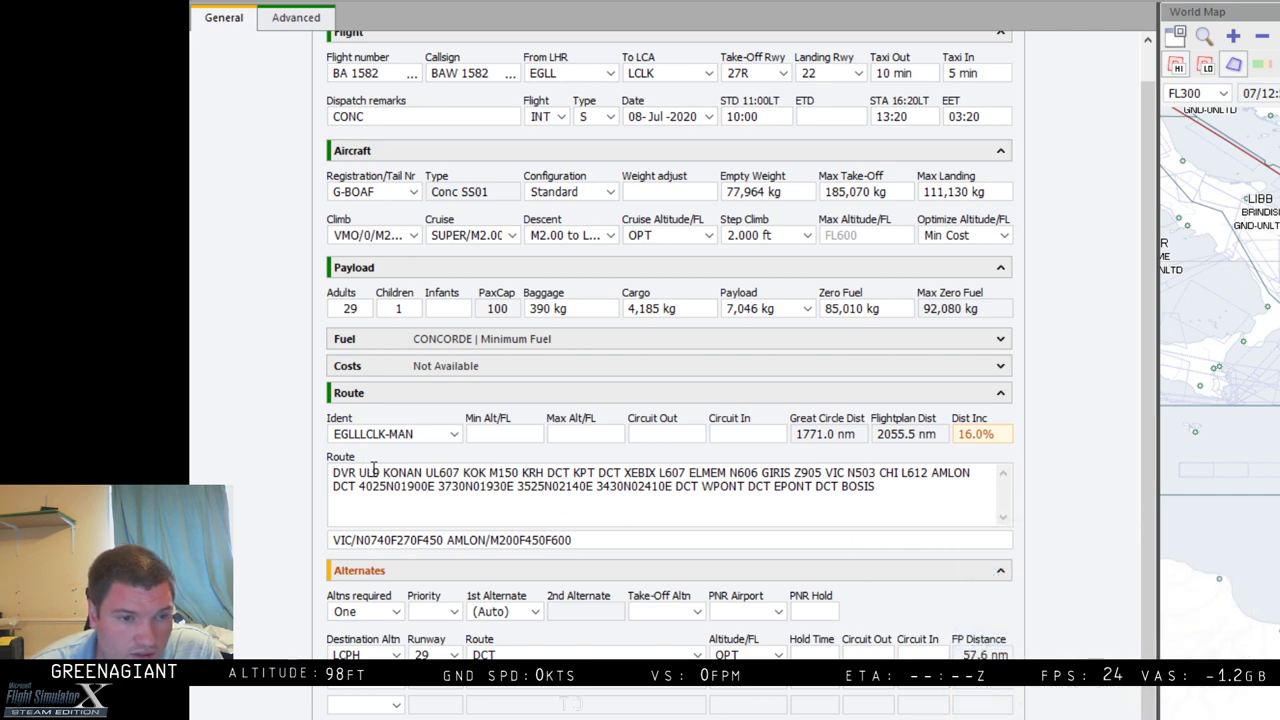
pyautogui.doubleClick(622, 471)
pyautogui.click(631, 490)
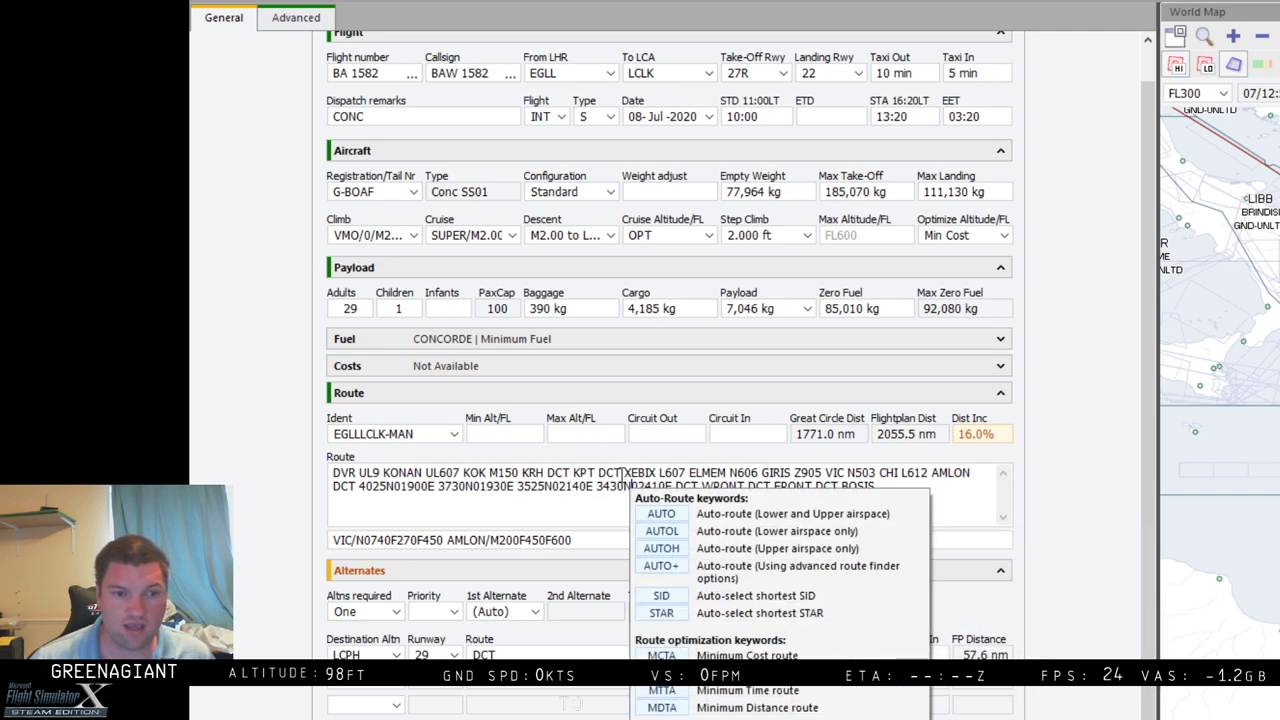
pyautogui.moveTo(622, 473); pyautogui.dragTo(653, 473)
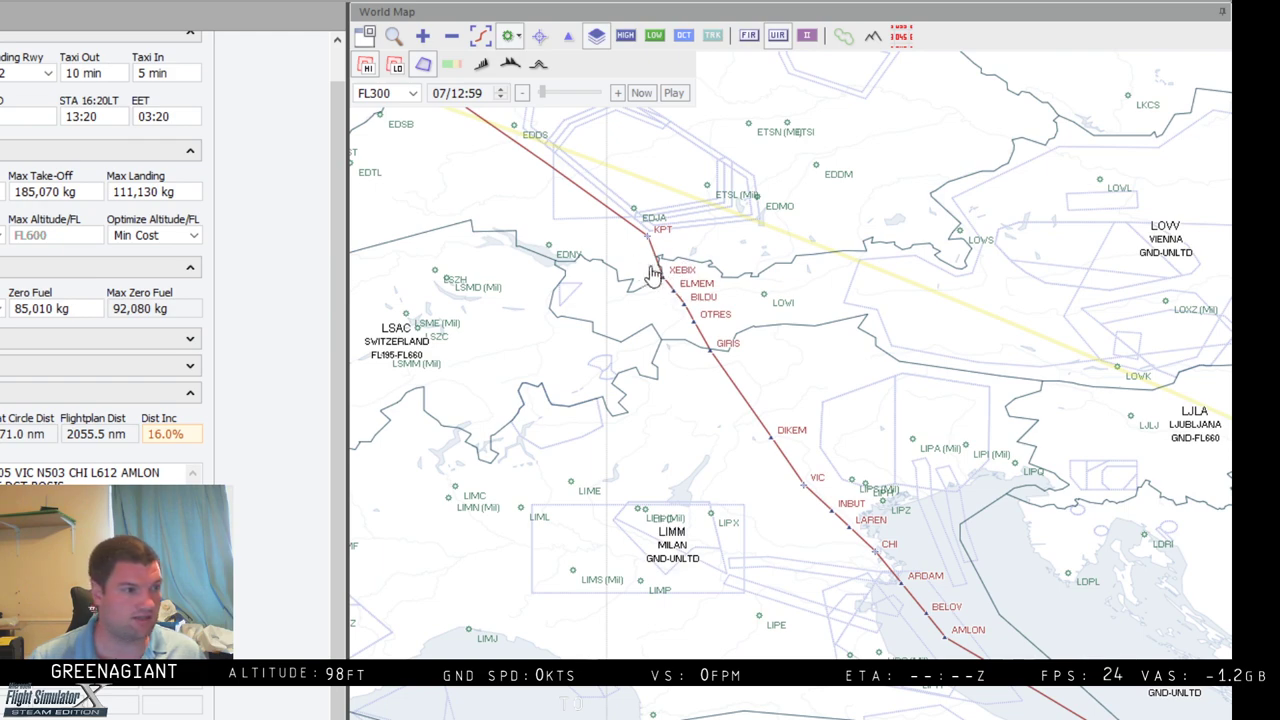
pyautogui.scroll(-1, 660, 312)
pyautogui.scroll(-2, 660, 312)
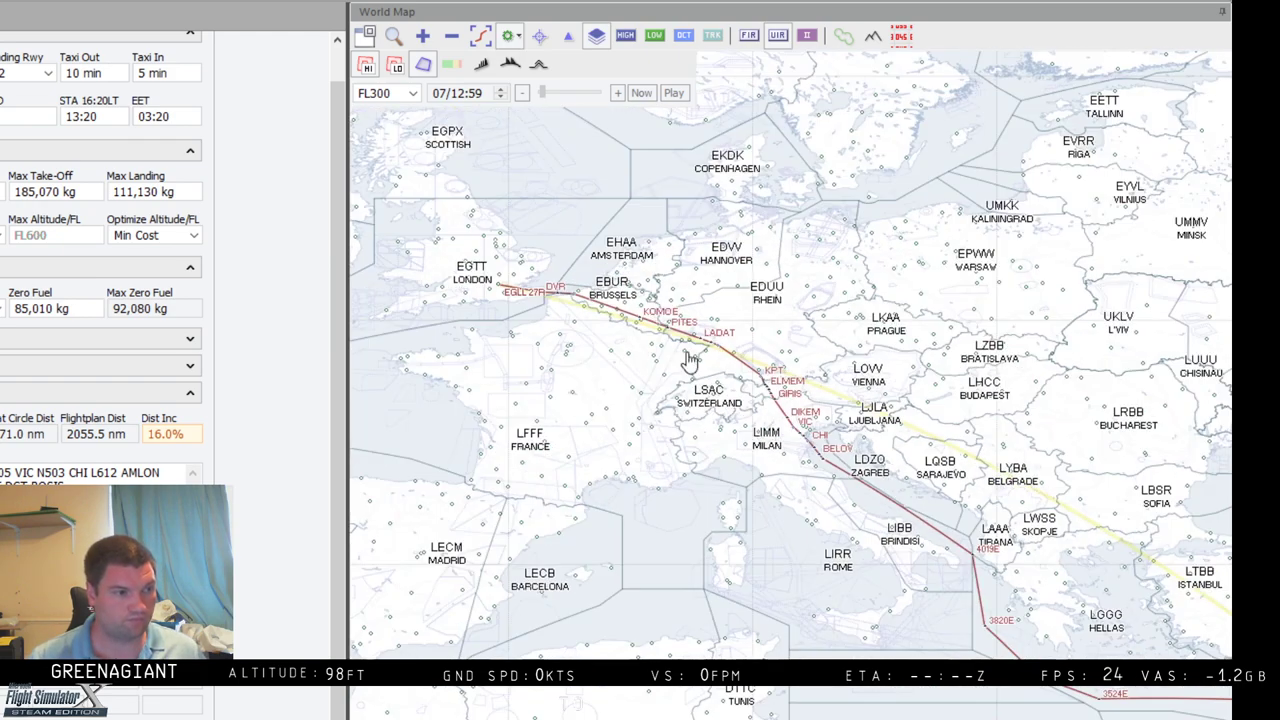
pyautogui.scroll(1, 800, 410)
pyautogui.moveTo(1008, 535); pyautogui.dragTo(806, 340)
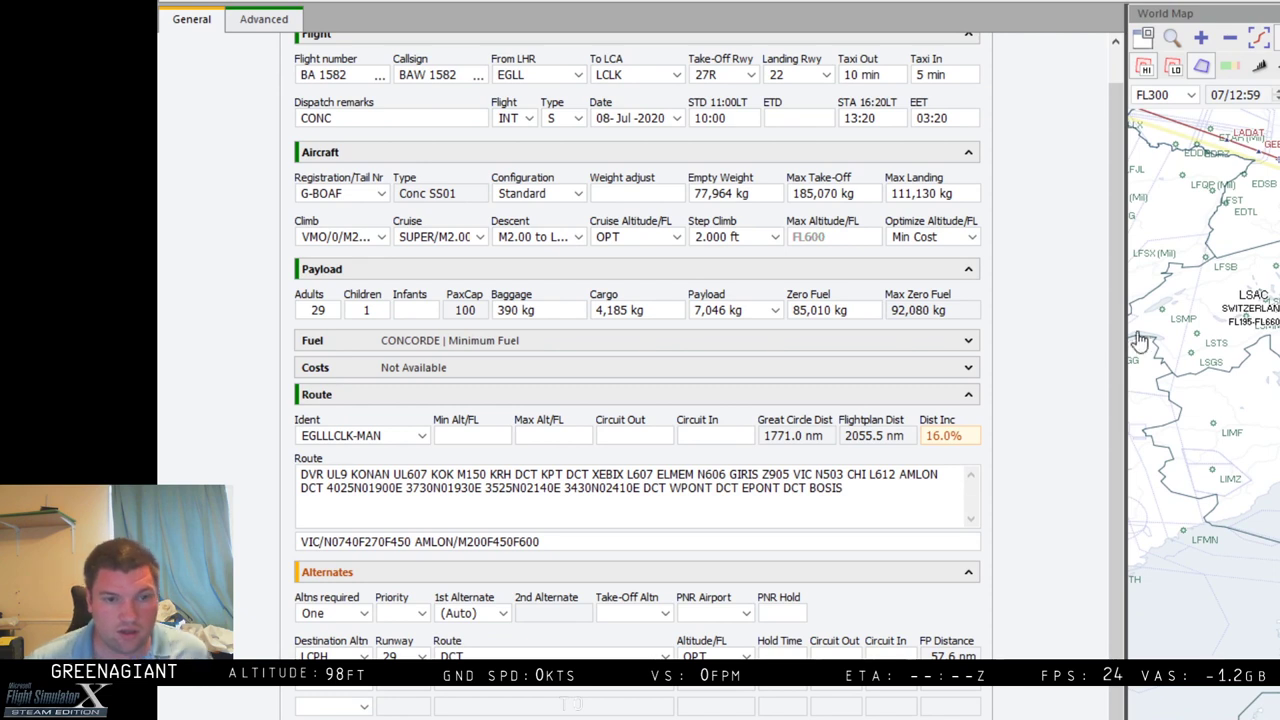
# Examine the speed and the two flight levels in the VIC/N0740F270F450 entry below the route text
pyautogui.scroll(-1, 1085, 385)
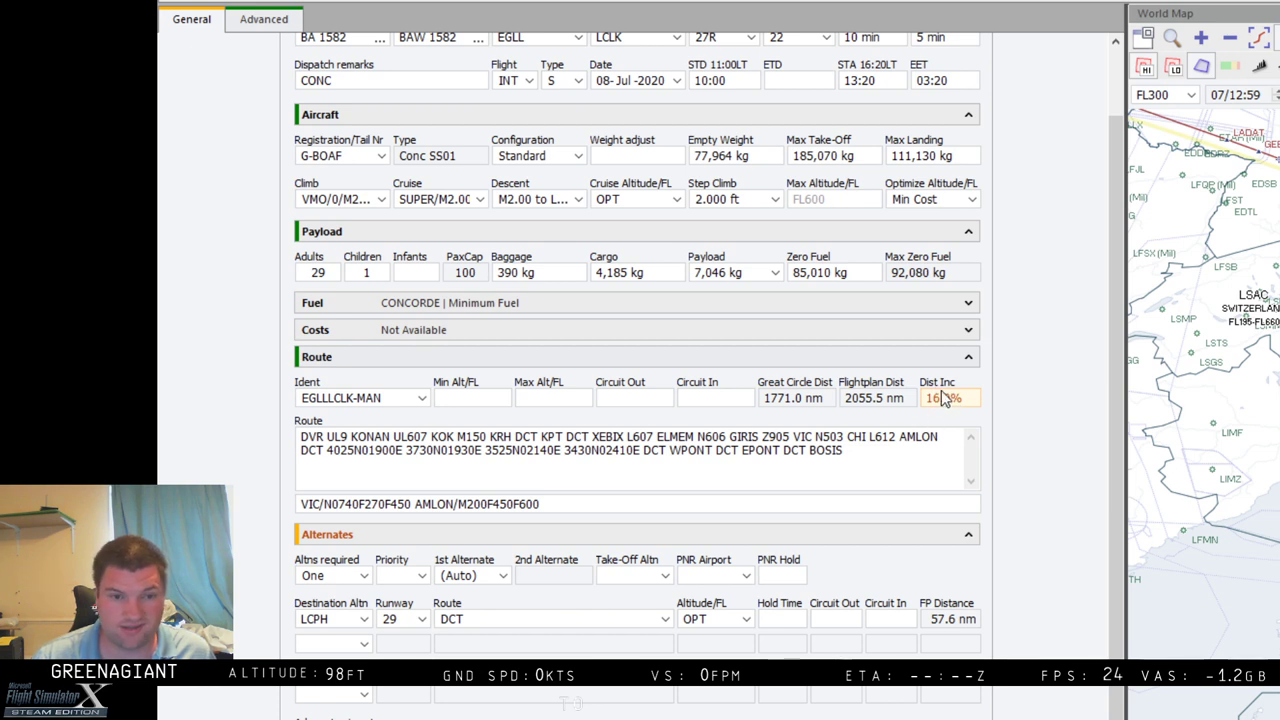
pyautogui.doubleClick(620, 437)
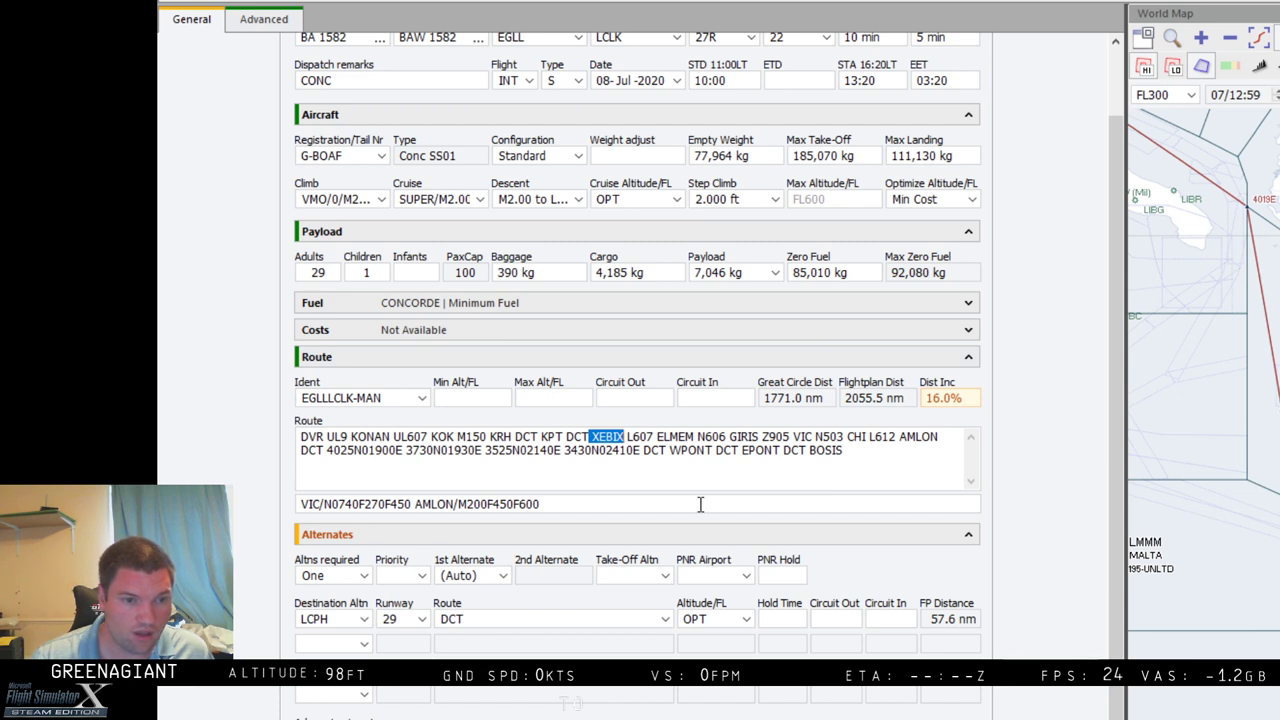
pyautogui.click(700, 505)
pyautogui.click(368, 523)
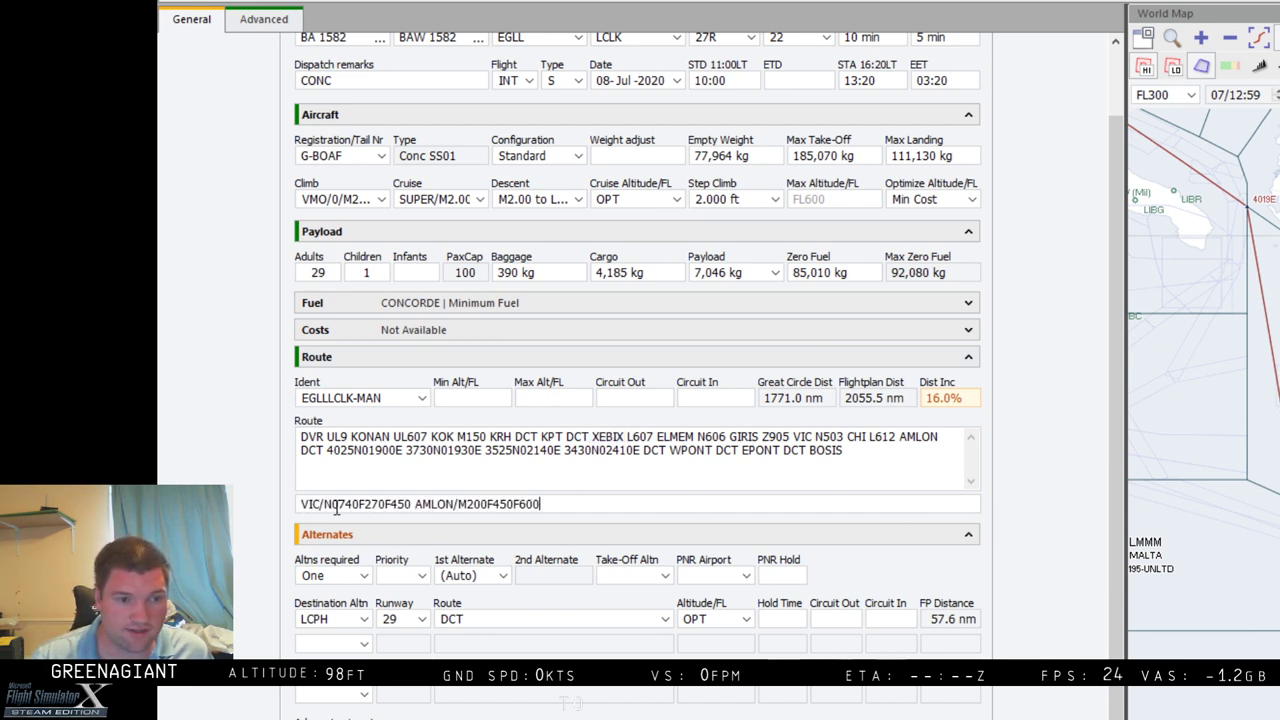
pyautogui.moveTo(333, 505); pyautogui.dragTo(359, 505)
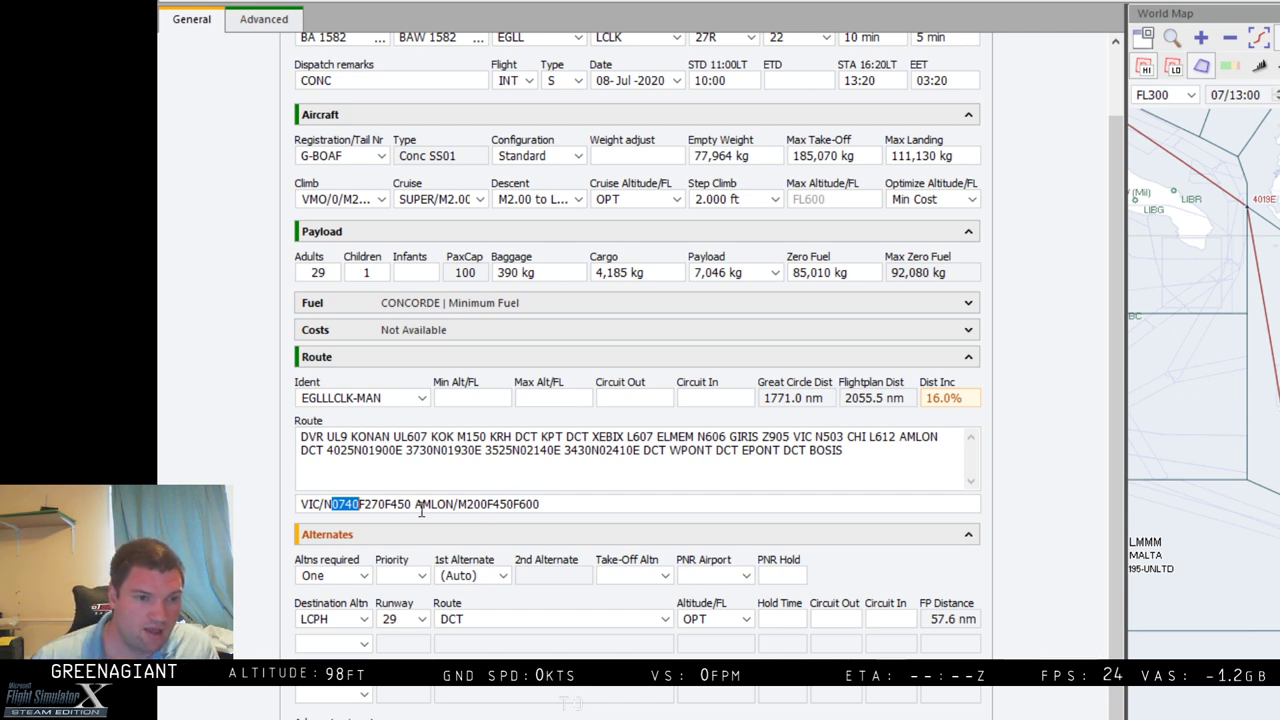
pyautogui.moveTo(366, 504); pyautogui.dragTo(384, 502)
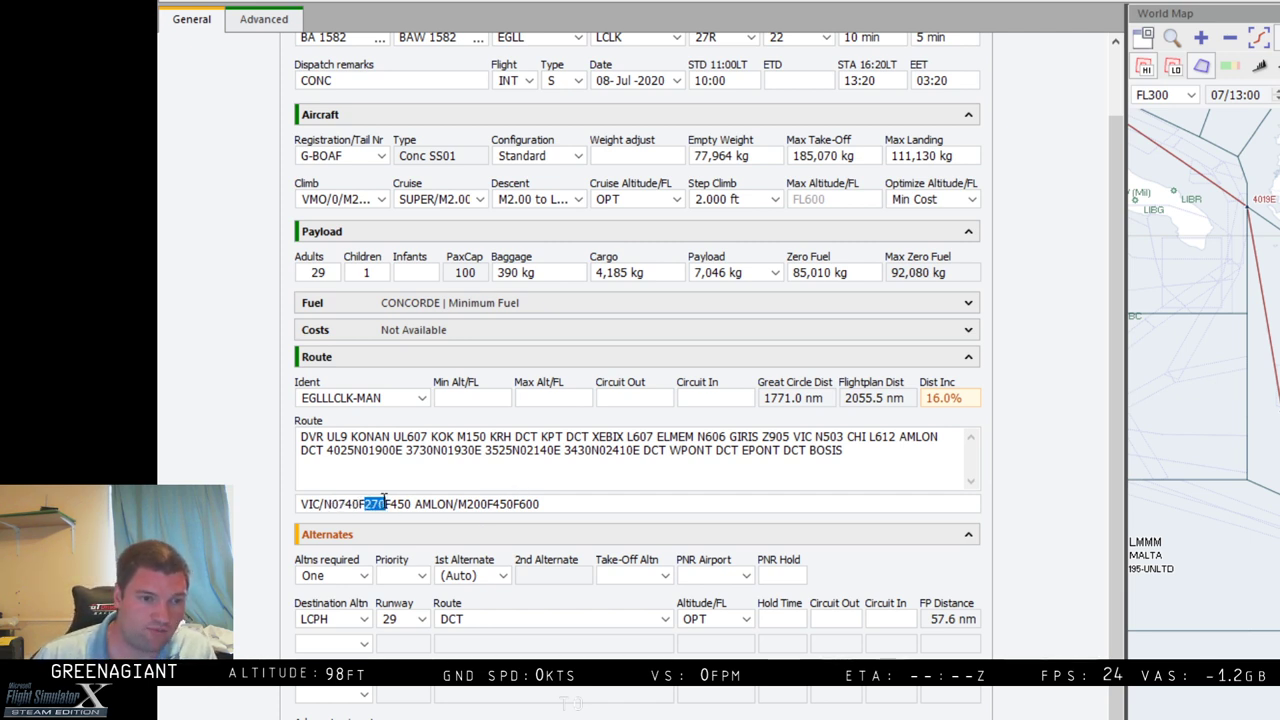
pyautogui.write('300')
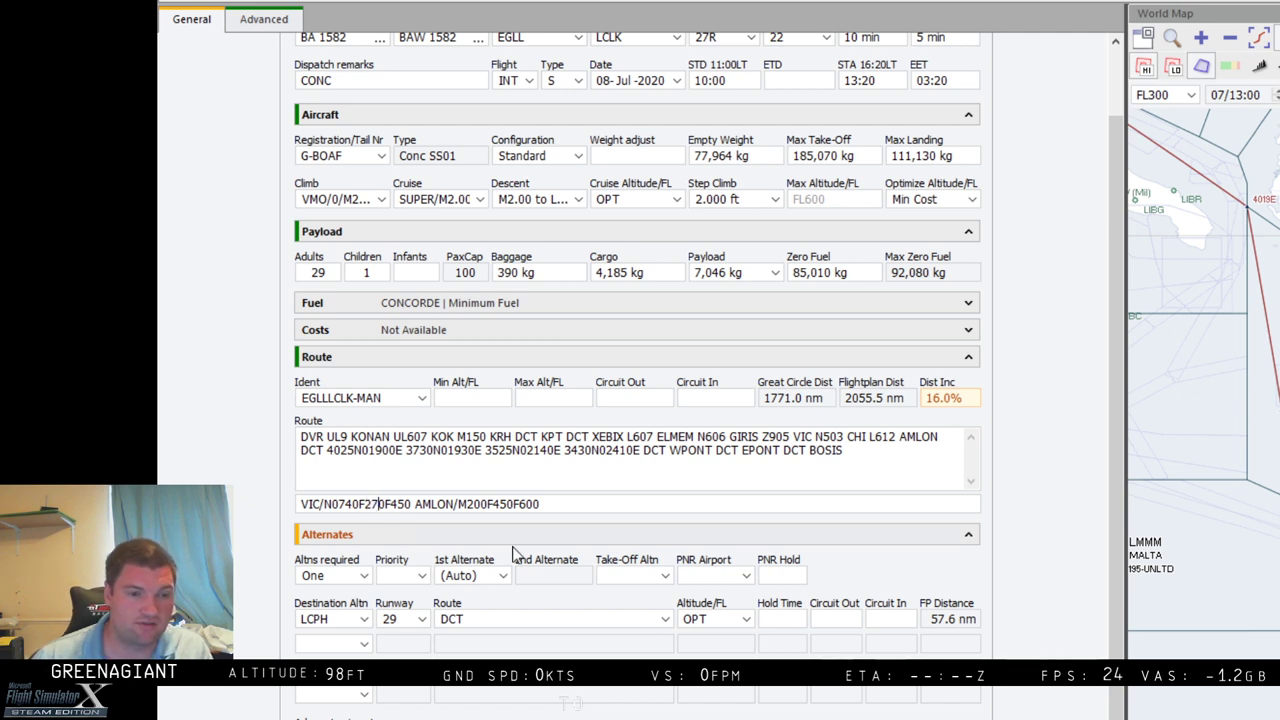
pyautogui.moveTo(390, 504); pyautogui.dragTo(412, 504)
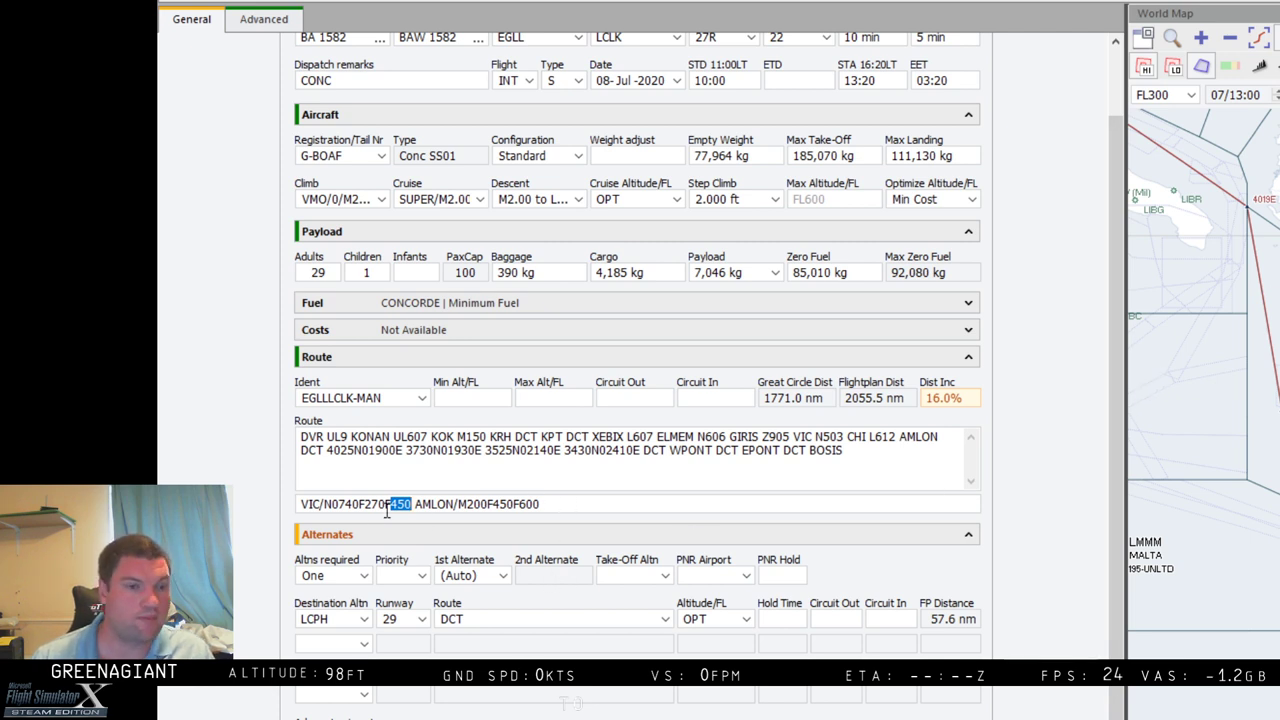
# Examine the Mach number and climb levels in the AMLON/M200F450F600 entry below the route text
pyautogui.moveTo(551, 504); pyautogui.dragTo(510, 510)
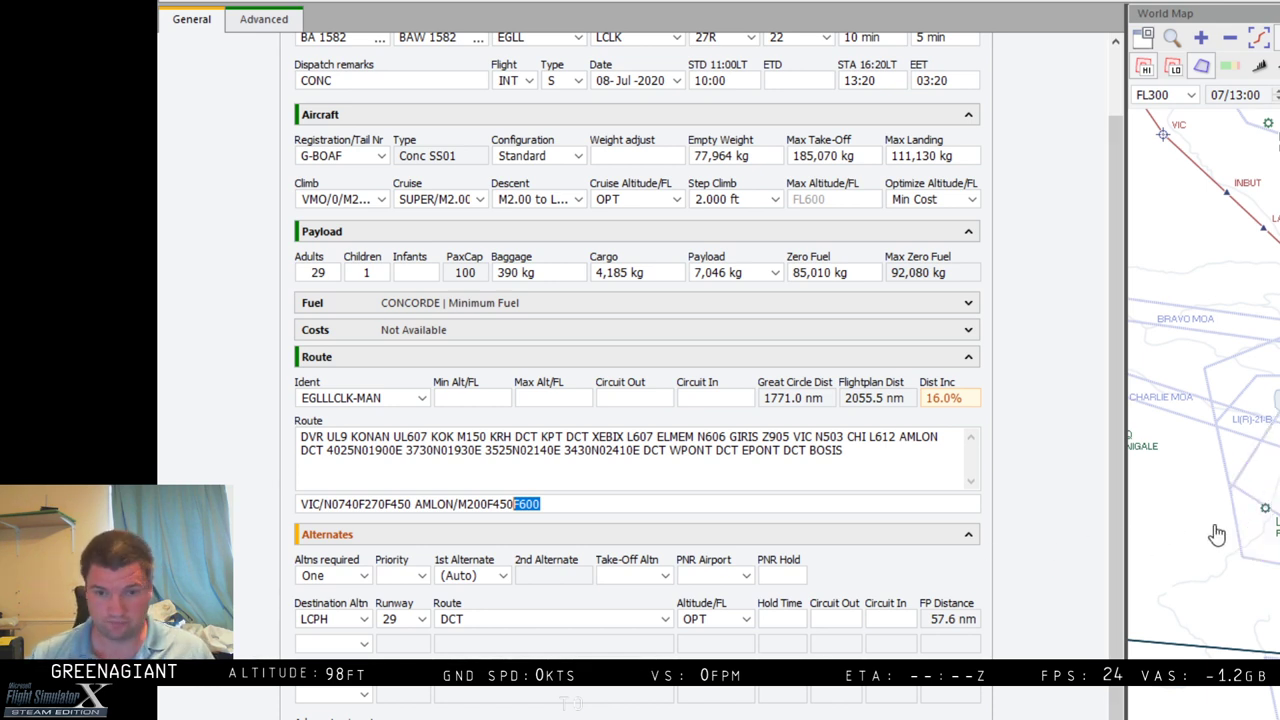
pyautogui.click(1155, 485)
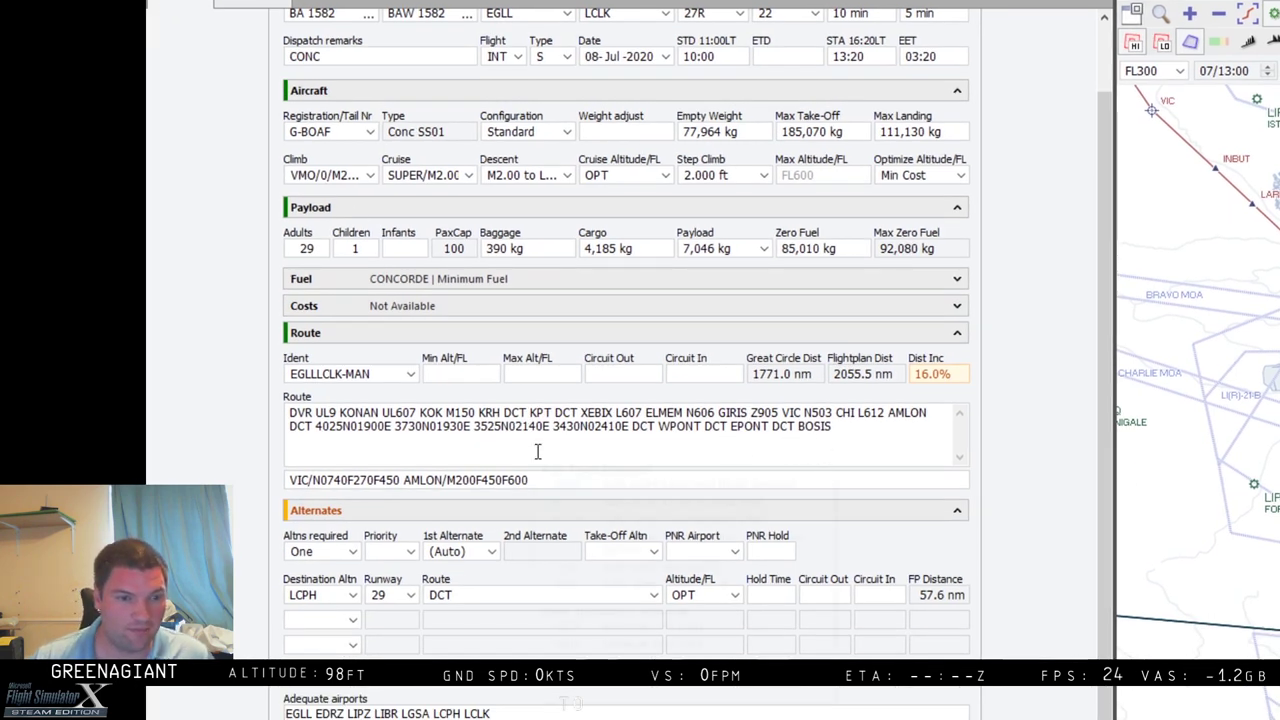
pyautogui.moveTo(448, 480); pyautogui.dragTo(482, 480)
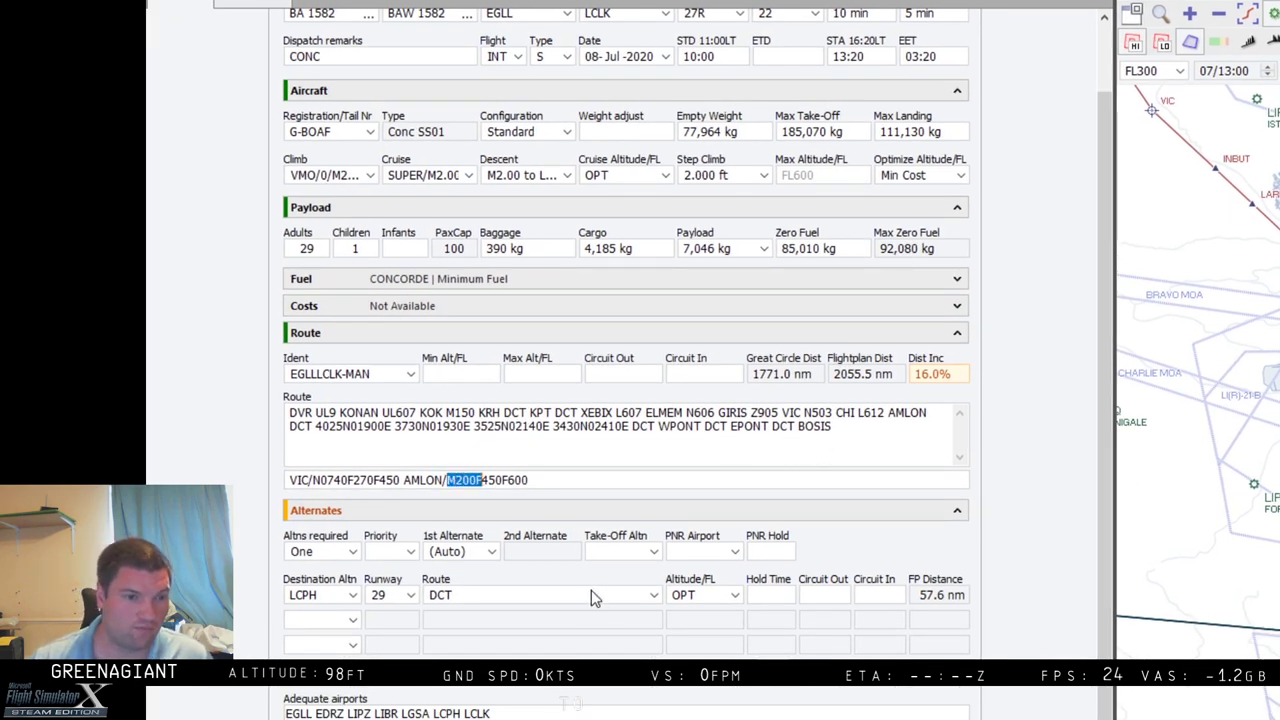
pyautogui.click(456, 481)
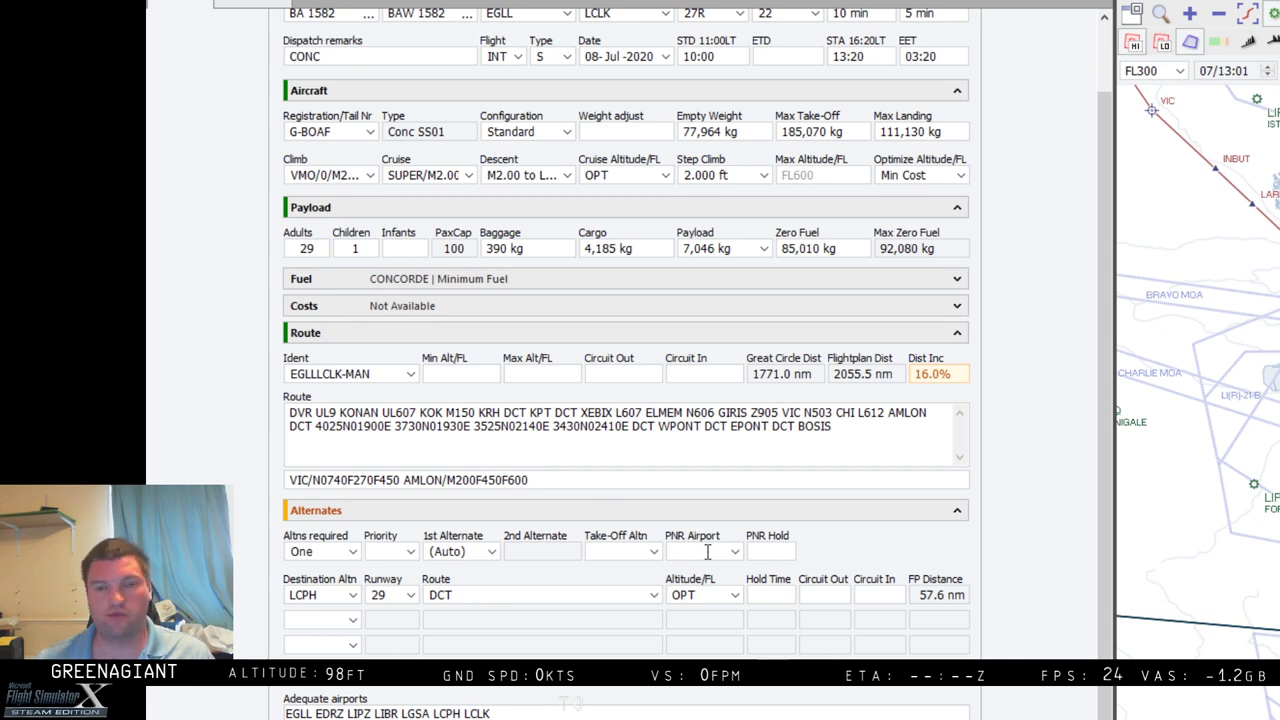
# Examine the airspace and airports around Tel Aviv and Cyprus on the world map
pyautogui.scroll(-2, 1200, 370)
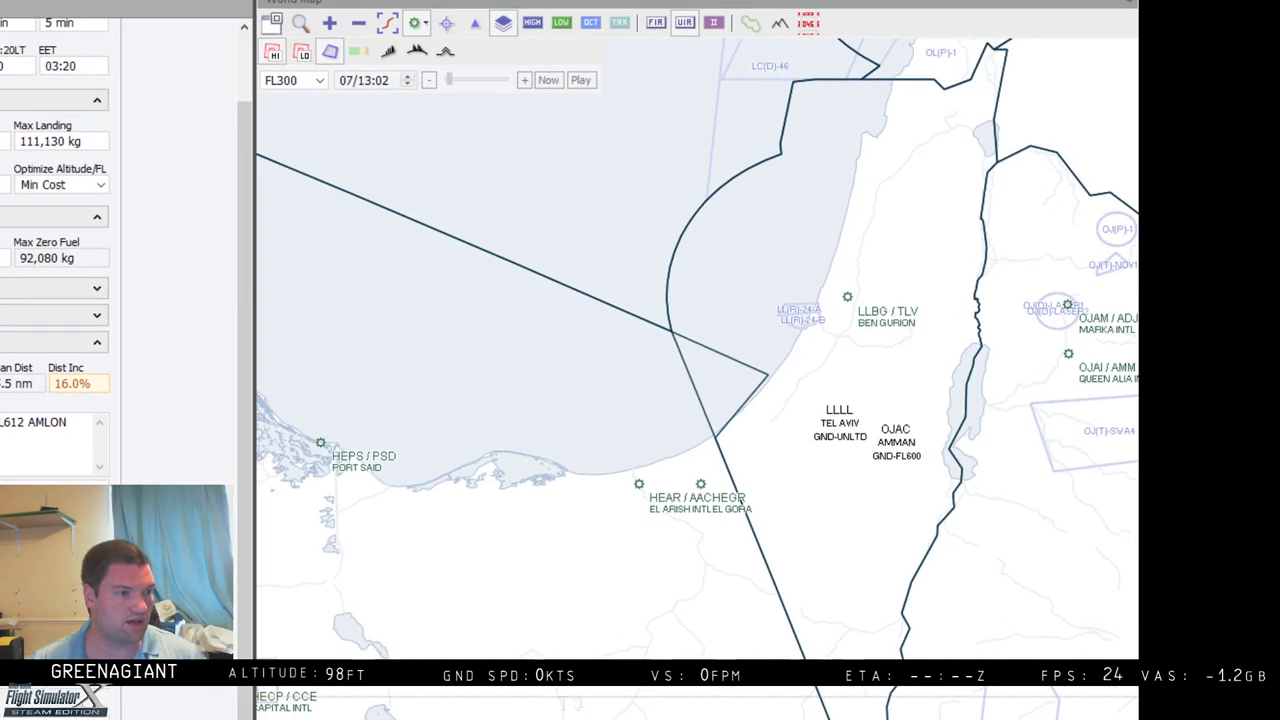
pyautogui.scroll(-2, 858, 320)
pyautogui.scroll(-1, 858, 350)
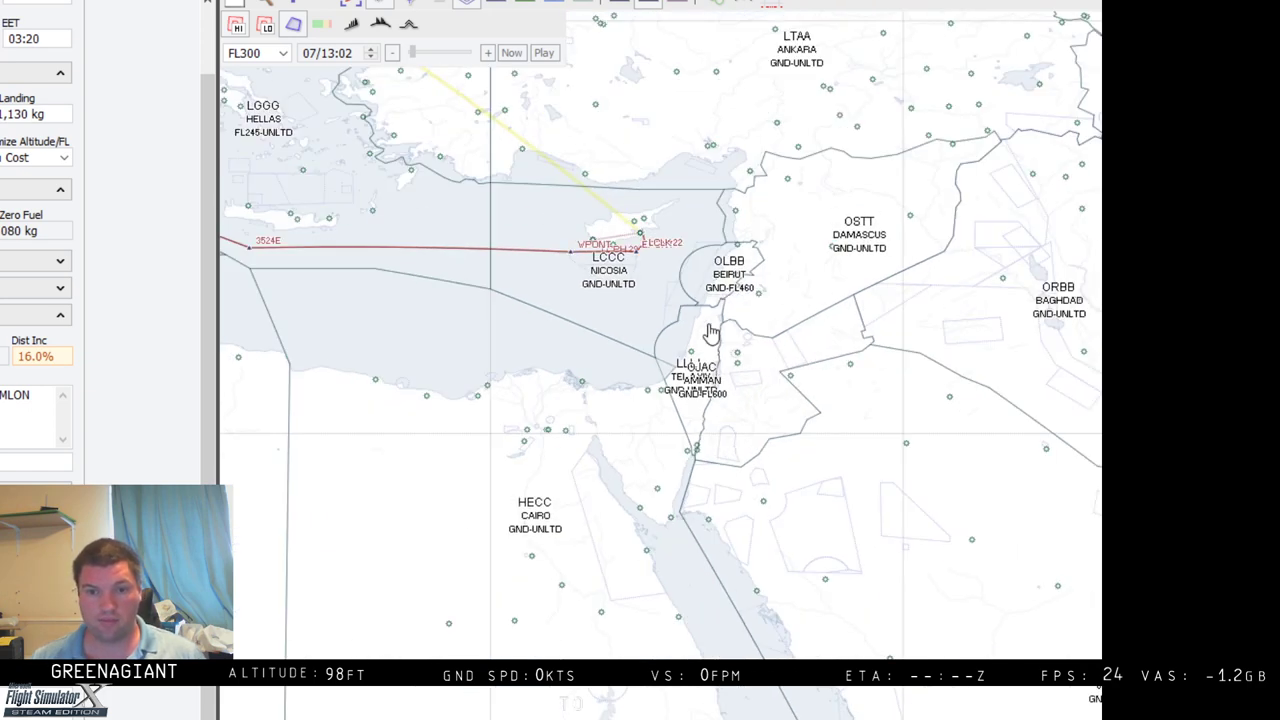
pyautogui.scroll(3, 706, 362)
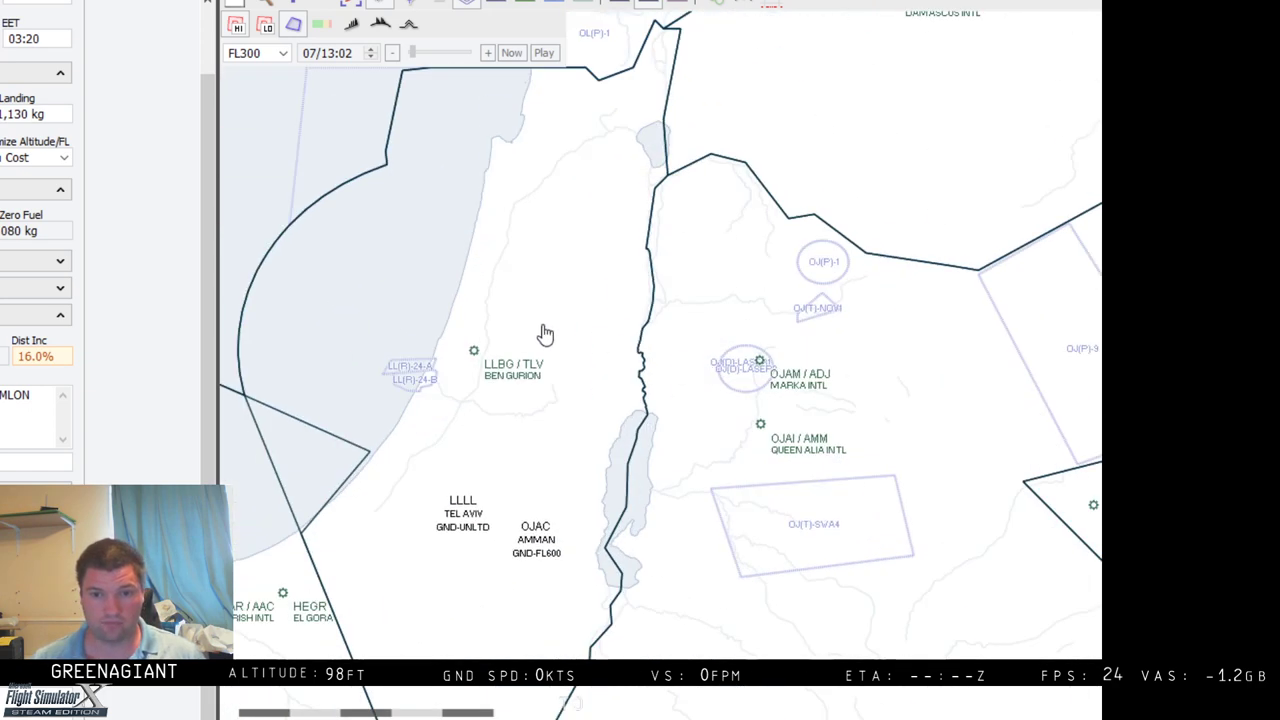
pyautogui.moveTo(440, 200); pyautogui.dragTo(663, 463)
pyautogui.scroll(-2, 612, 455)
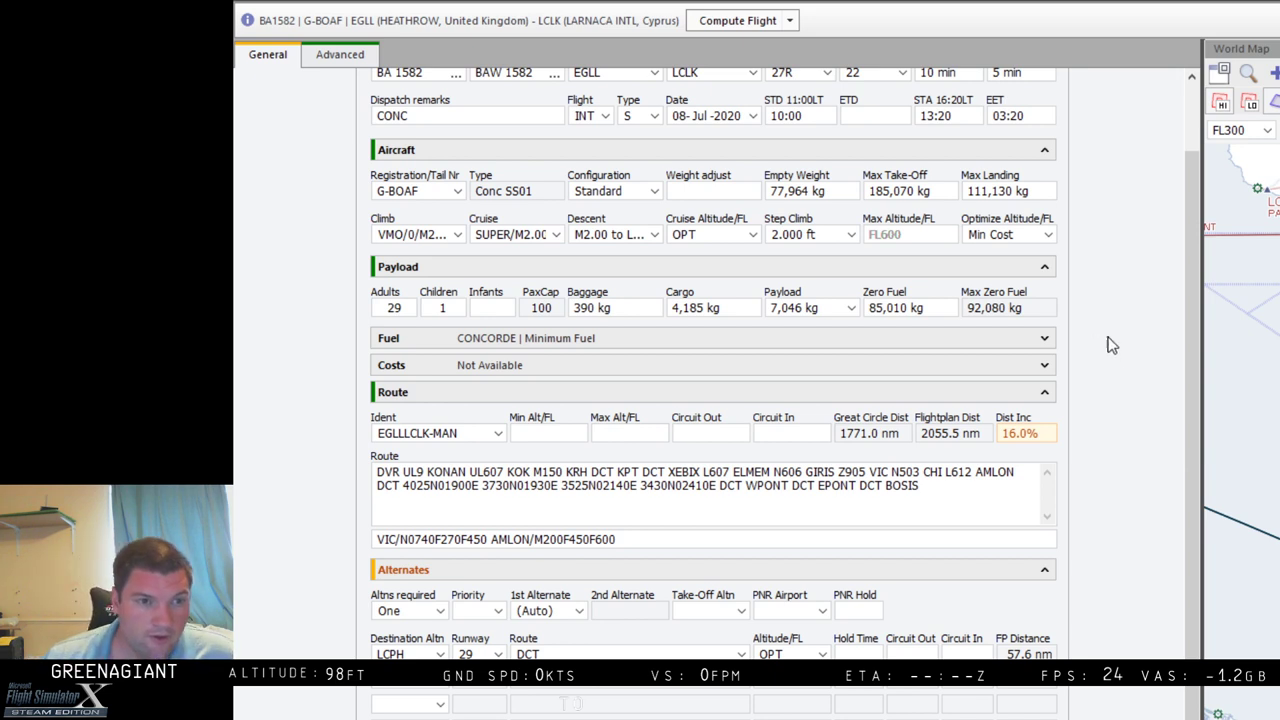
# Review the advanced speed, altitude and holding settings for the KPT, VIC and AMLON waypoints
pyautogui.click(333, 61)
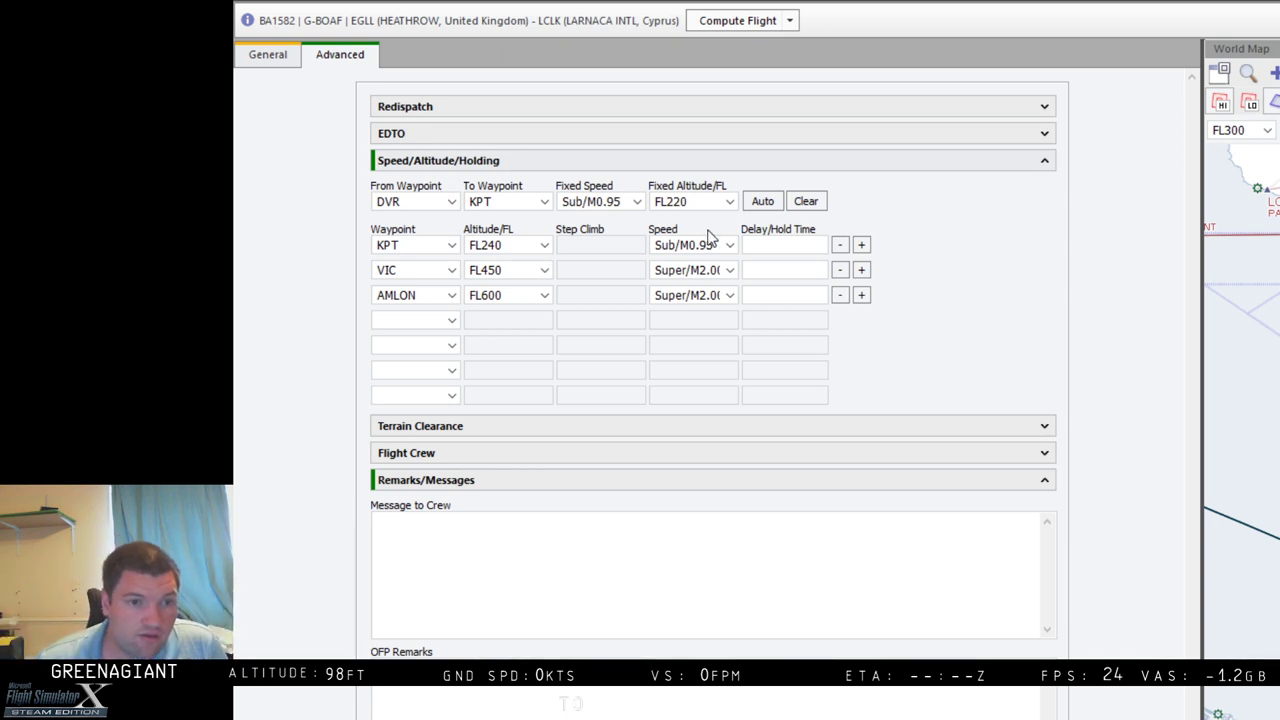
pyautogui.click(426, 247)
pyautogui.click(426, 247)
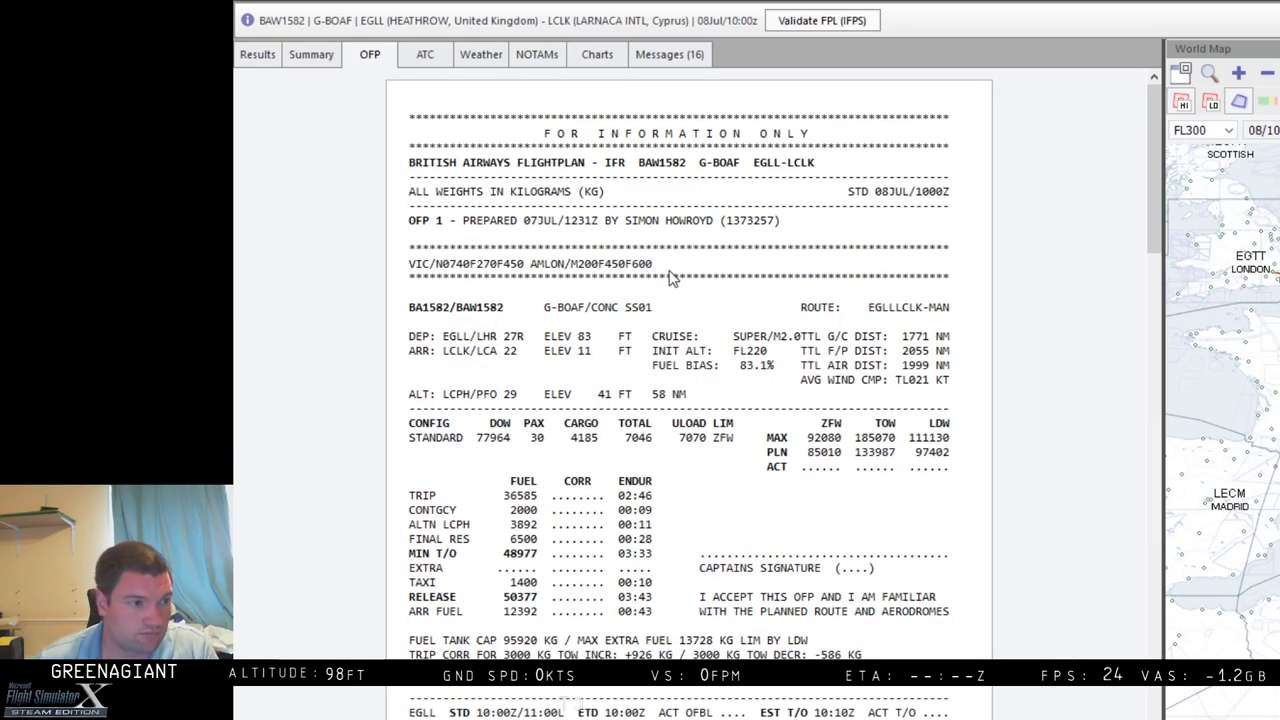
# Review the computed flight result and check the planned zero fuel weight in its operational flight plan
pyautogui.click(266, 62)
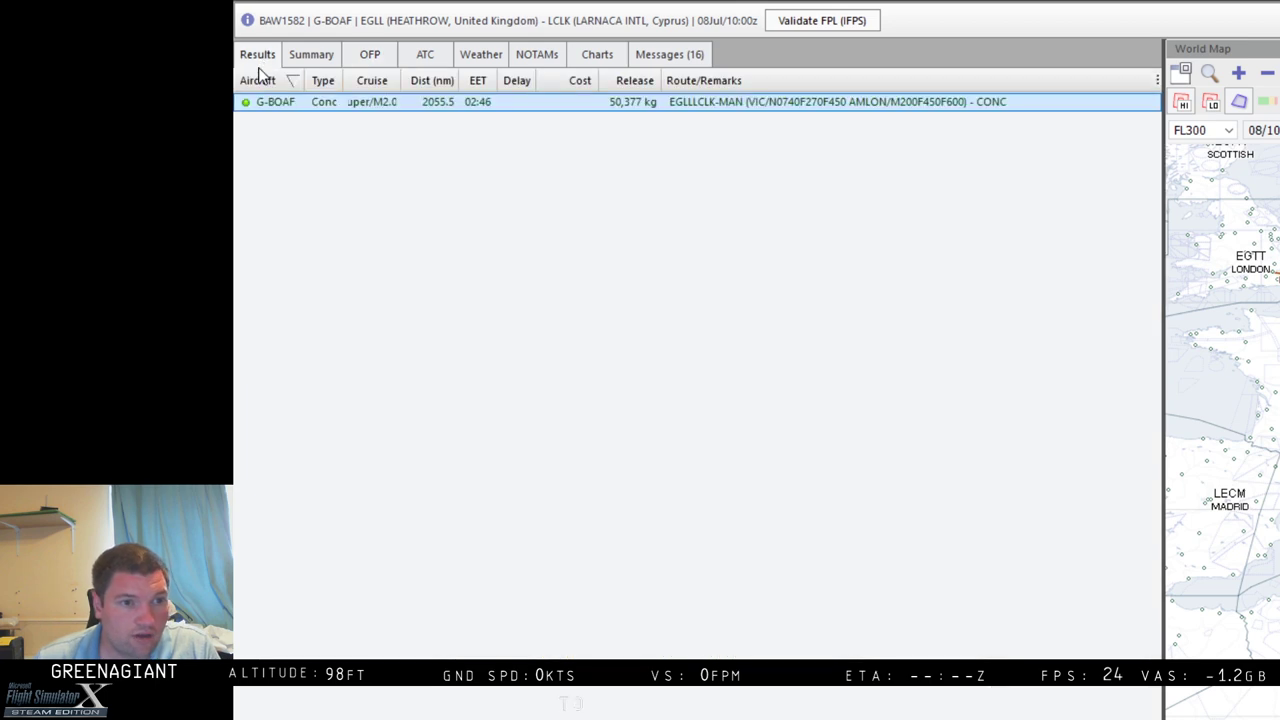
pyautogui.click(369, 62)
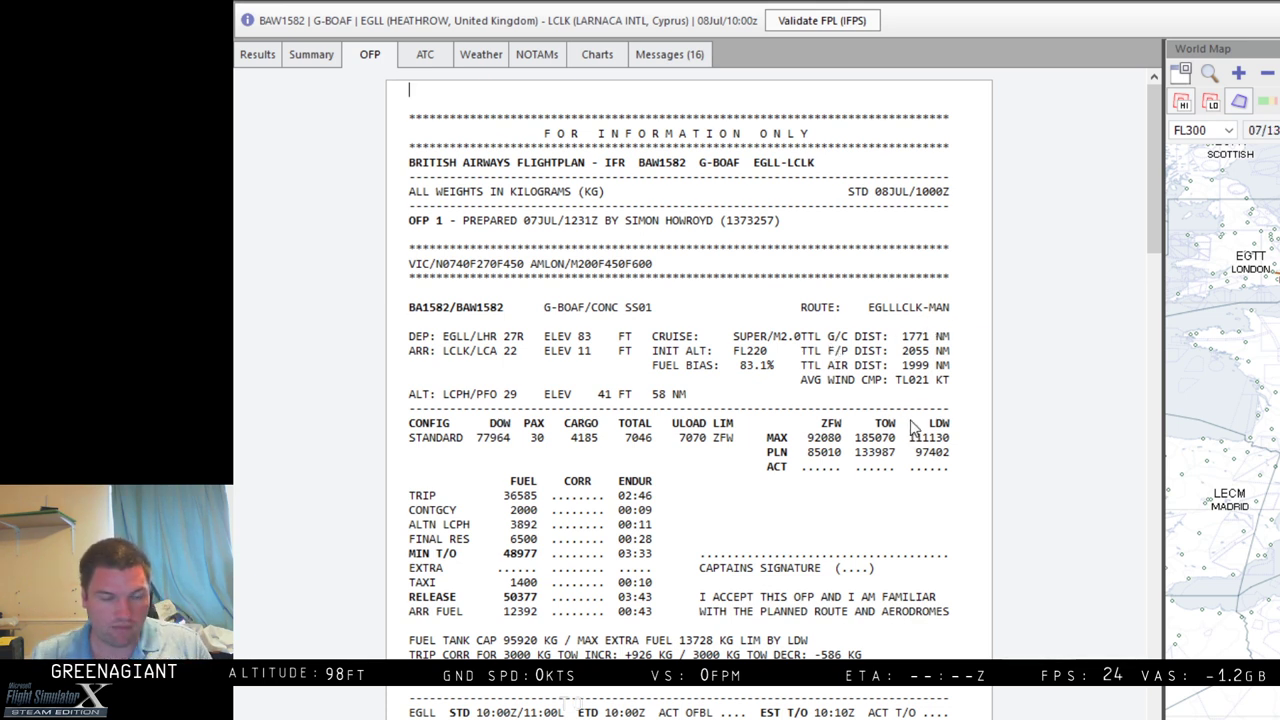
pyautogui.moveTo(807, 452); pyautogui.dragTo(846, 458)
pyautogui.click(840, 462)
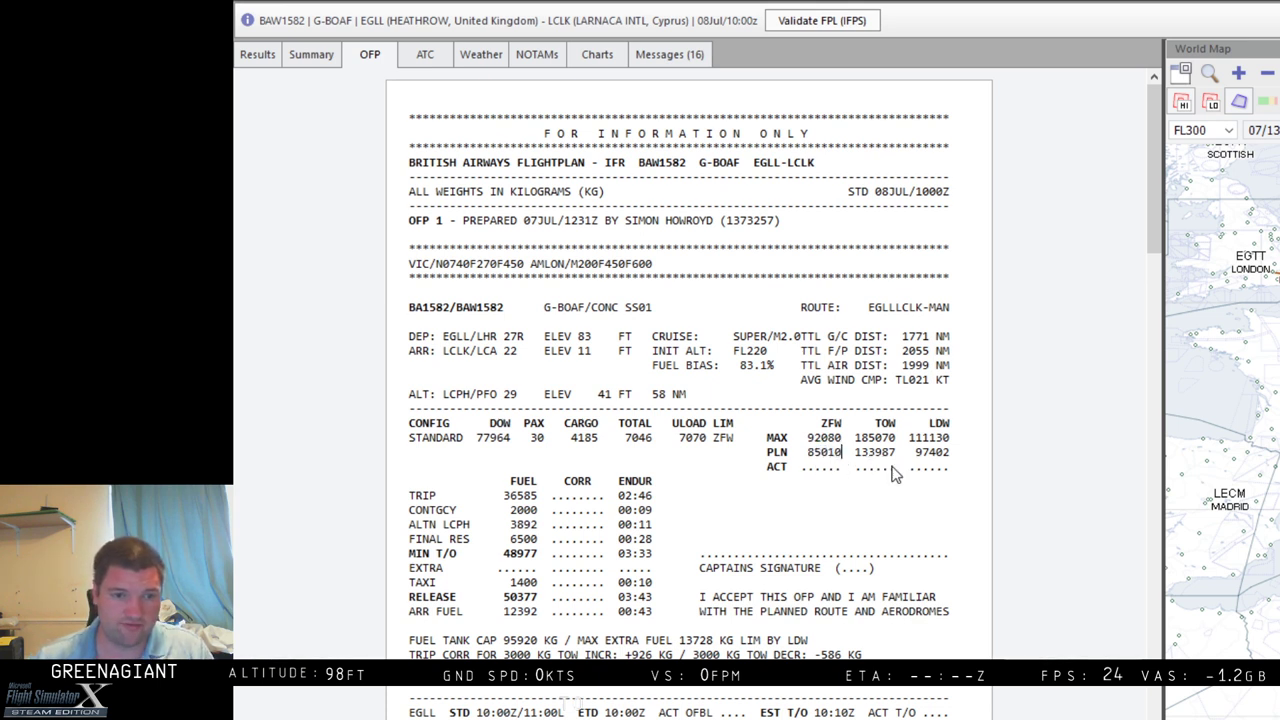